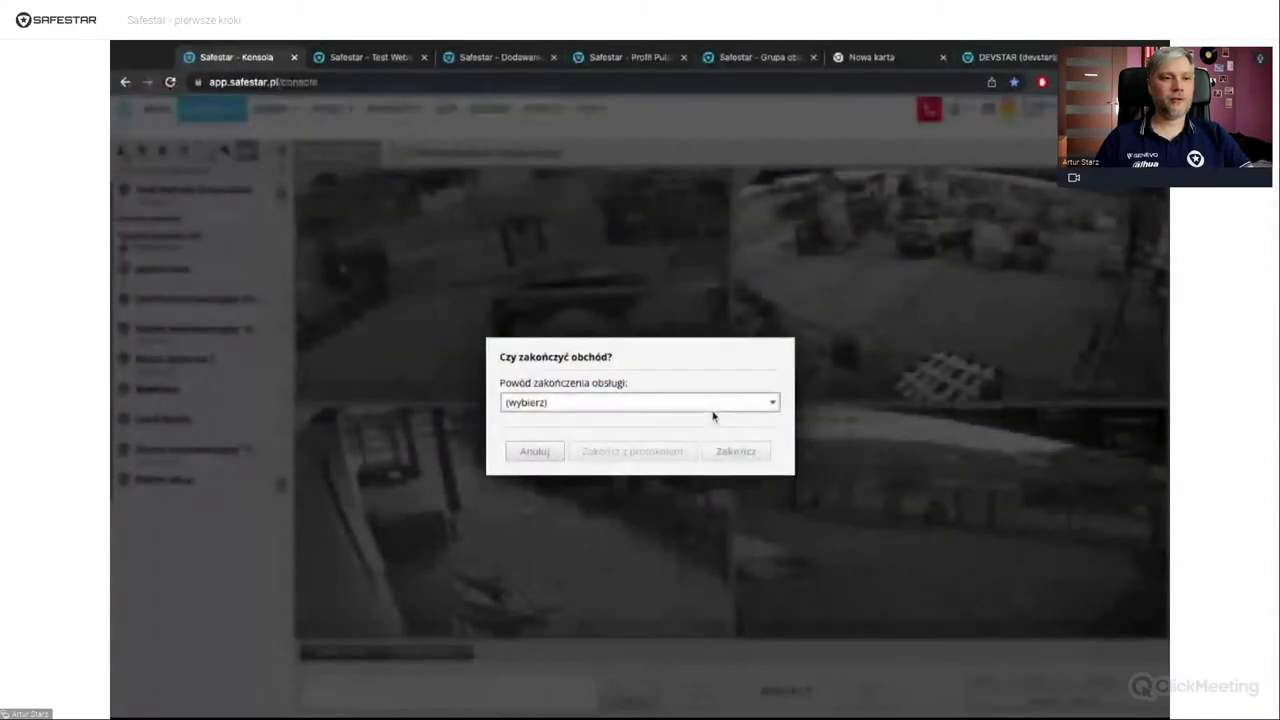
- Finish the video patrol with "Wideoobchód ok" as the closing reason
{"action": "left_click", "coordinate": [637, 512]}
{"action": "left_click", "coordinate": [736, 451]}
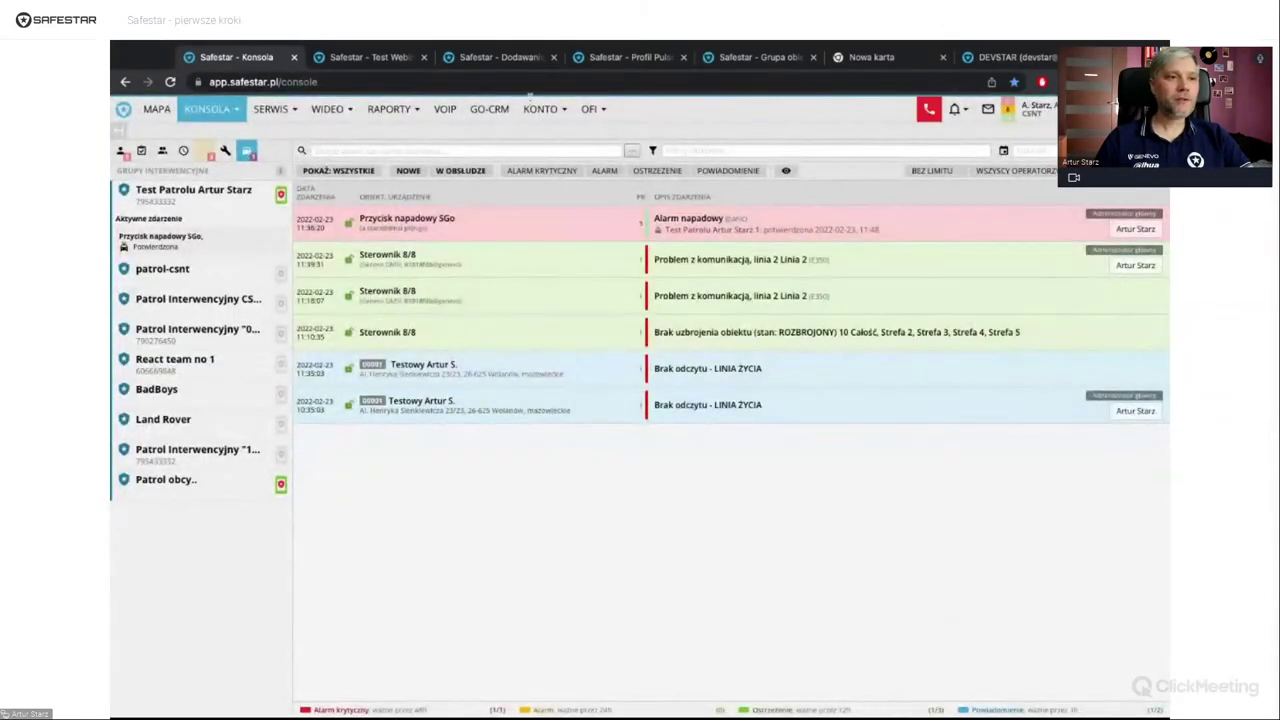
- Search the console for "test", open the test object and filter its event history by "rozsz"
{"action": "type", "text": "est"}
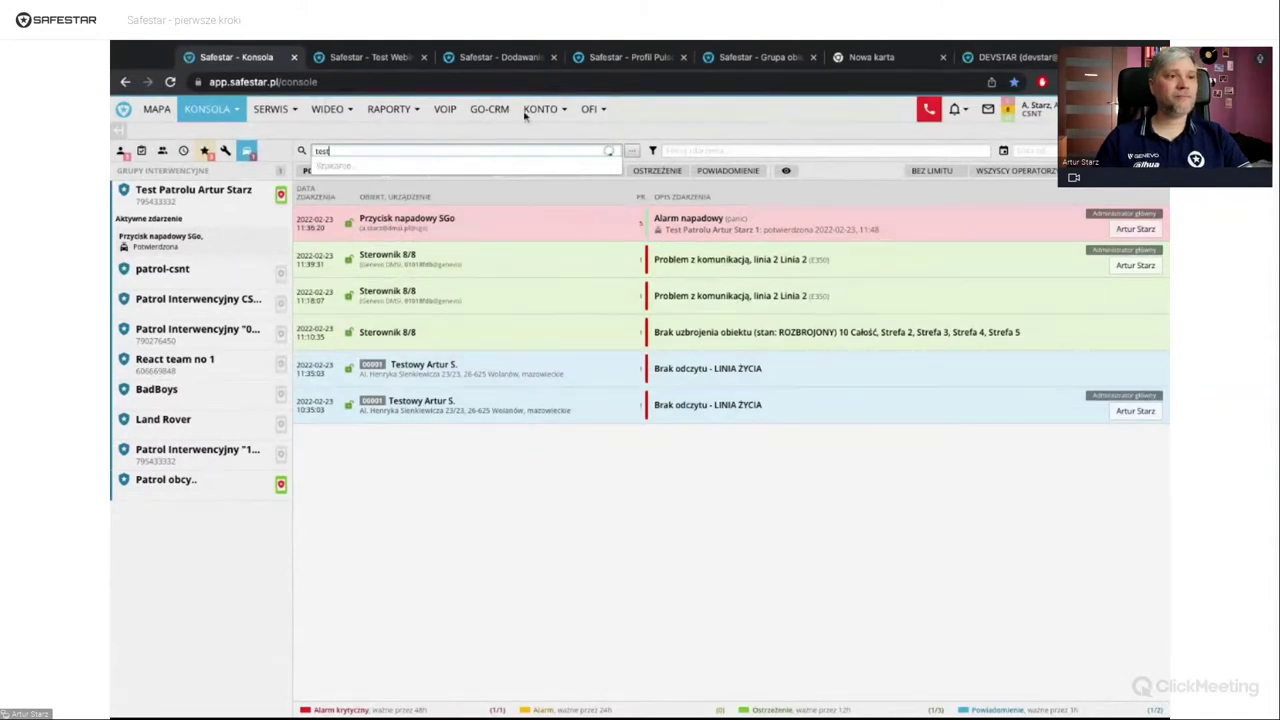
{"action": "key", "text": "Return"}
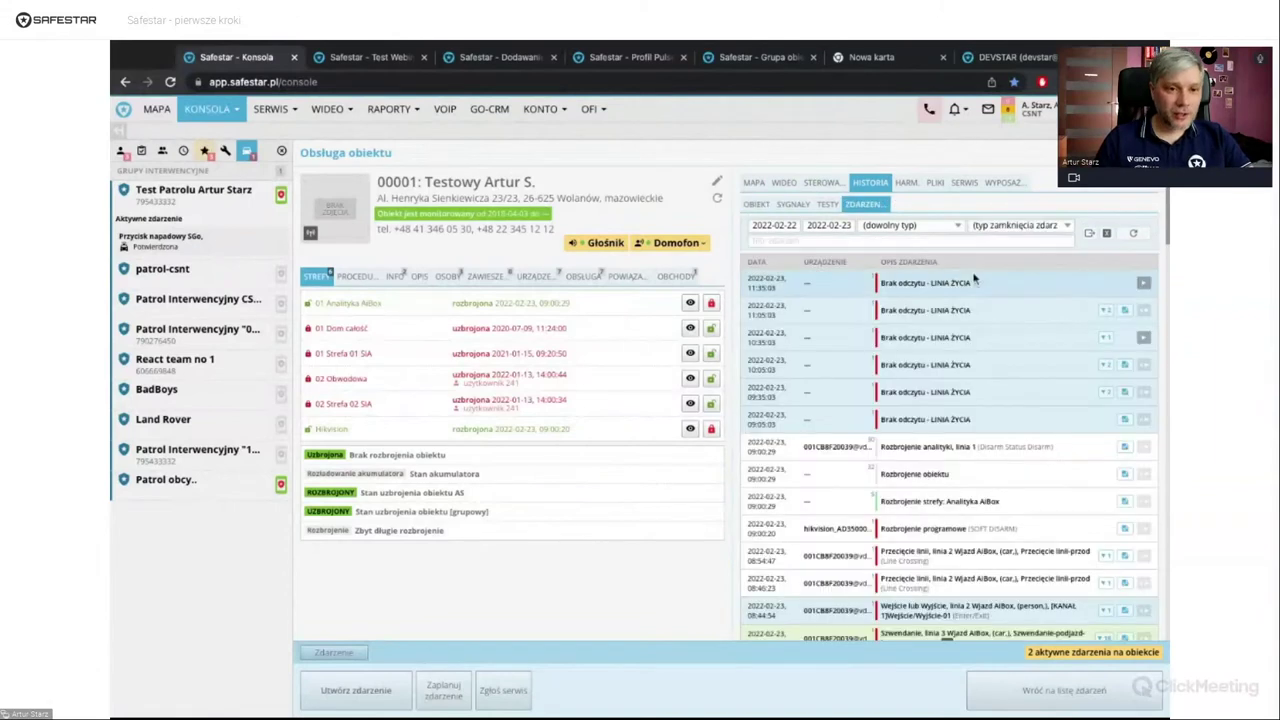
{"action": "scroll", "coordinate": [1040, 477], "scroll_direction": "down", "scroll_amount": 5}
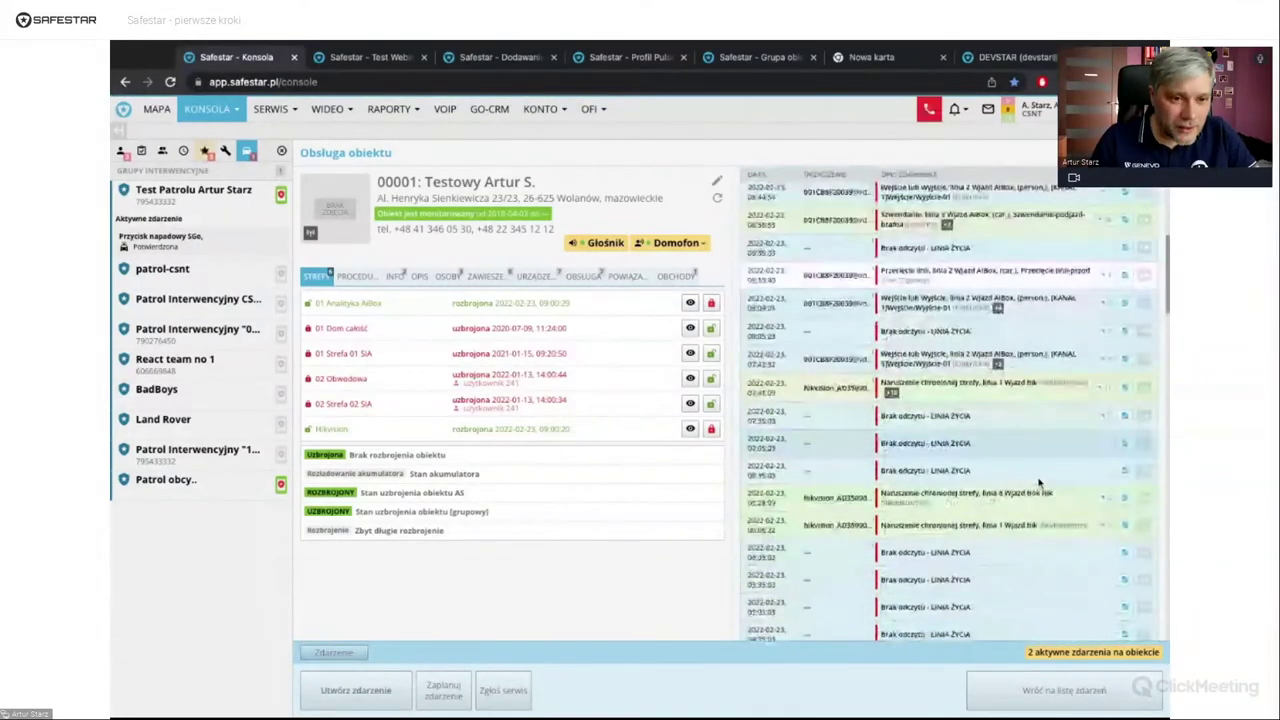
{"action": "scroll", "coordinate": [1040, 483], "scroll_direction": "down", "scroll_amount": 5}
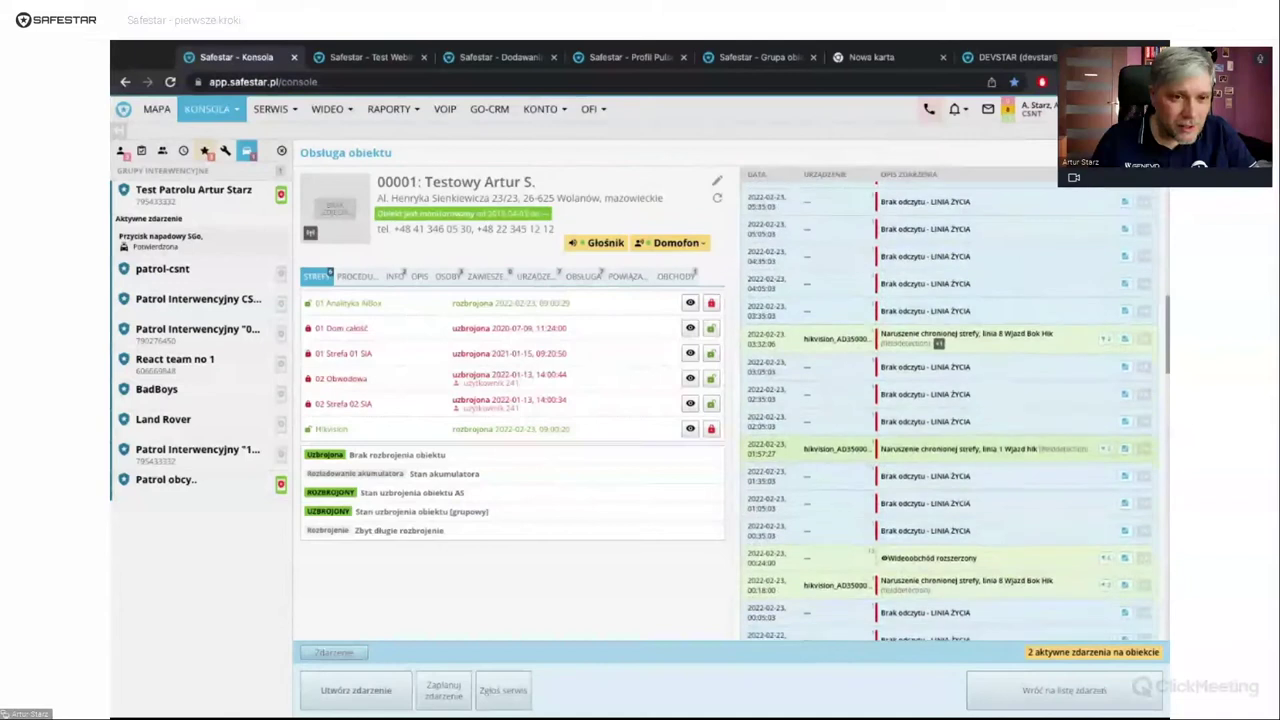
{"action": "scroll", "coordinate": [1040, 483], "scroll_direction": "down", "scroll_amount": 5}
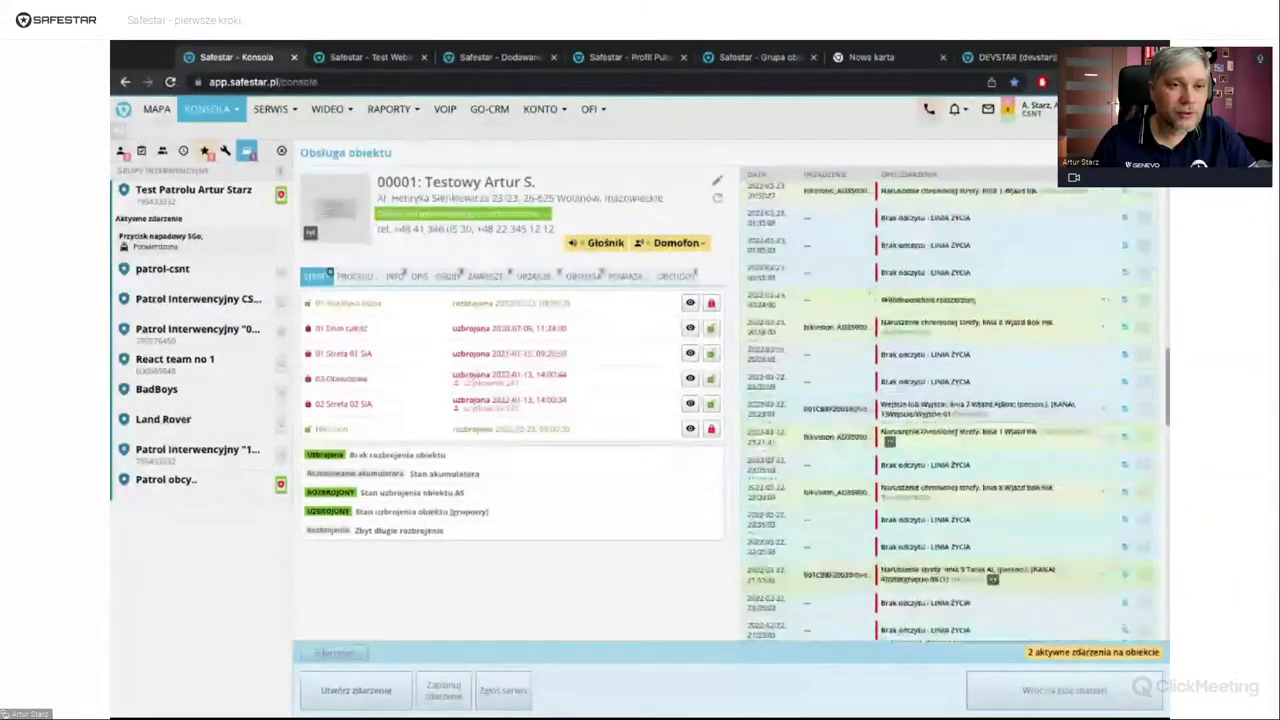
{"action": "scroll", "coordinate": [1040, 483], "scroll_direction": "up", "scroll_amount": 15}
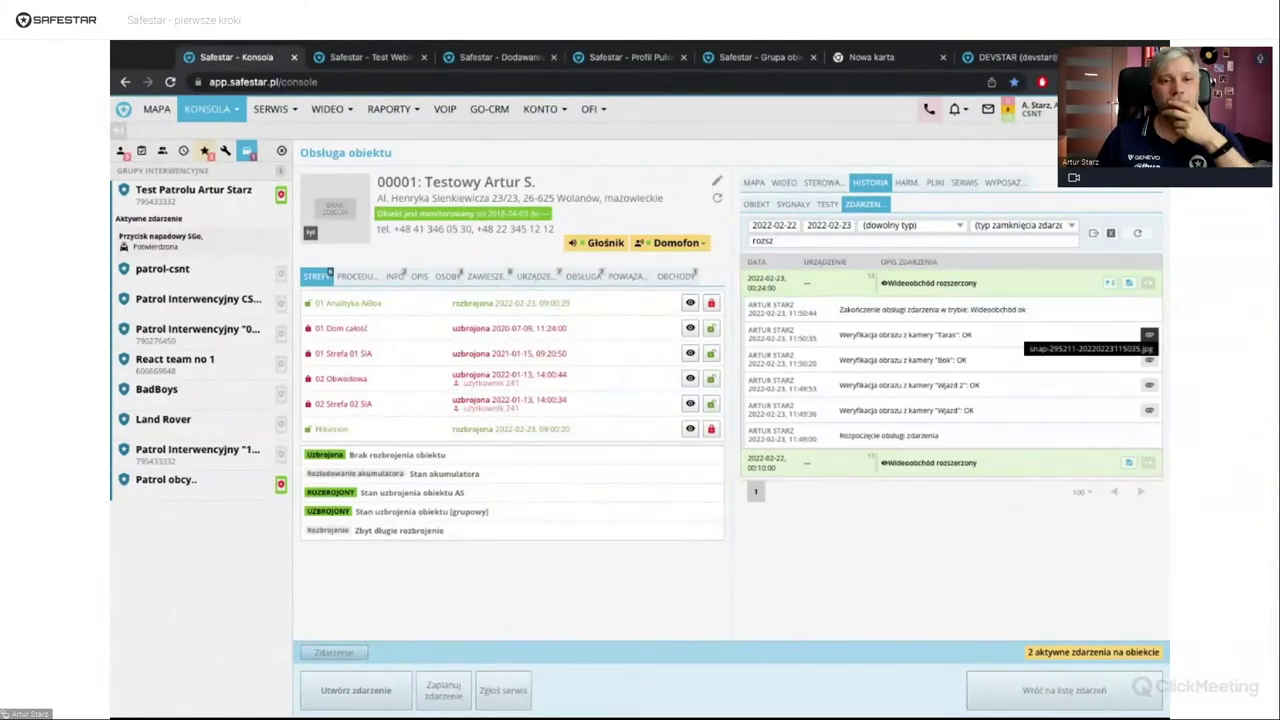
- View the still images saved for the cameras Taras, Bok, Wjazd 2 and Wjazd in the extended patrol's history
{"action": "left_click", "coordinate": [1149, 335]}
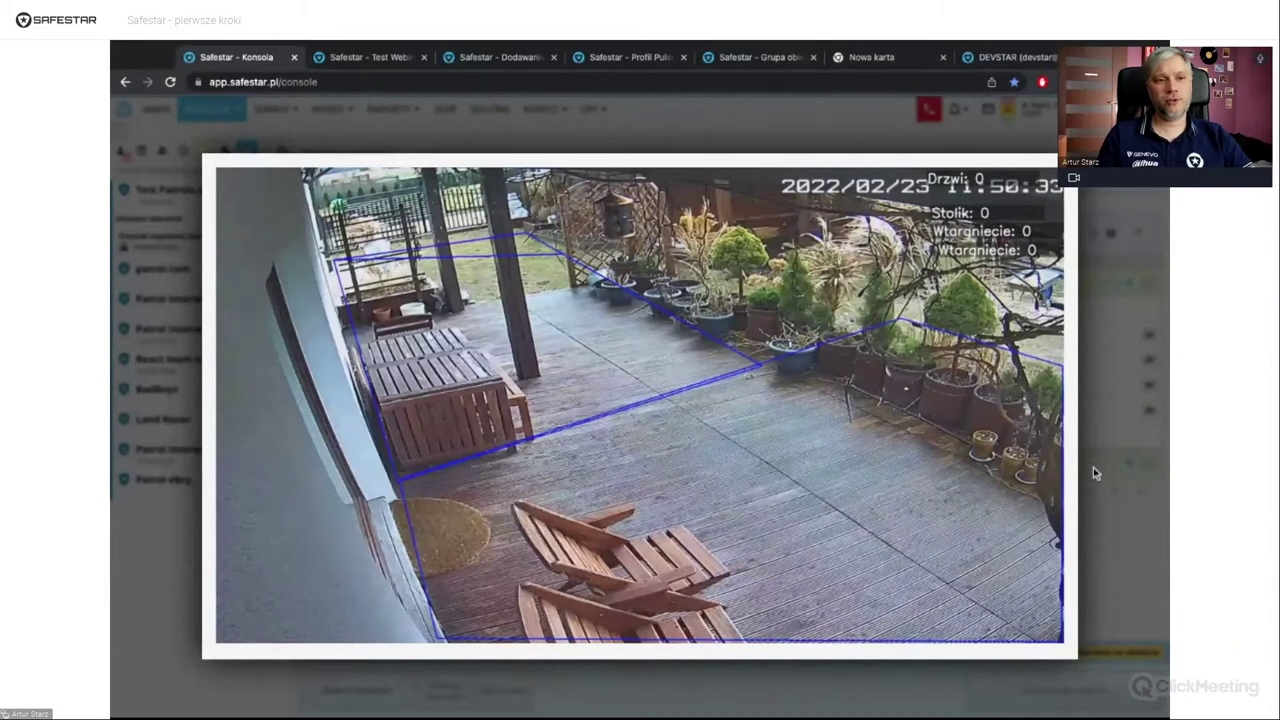
{"action": "key", "text": "Escape"}
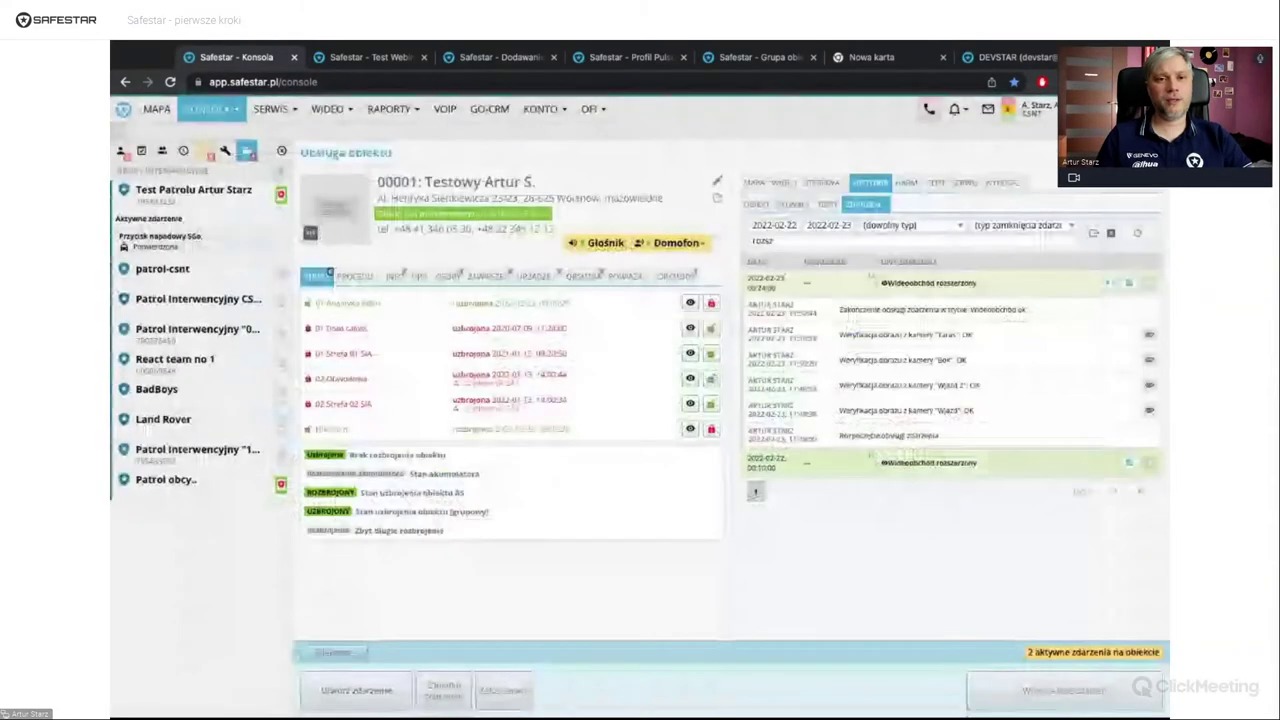
{"action": "left_click", "coordinate": [1148, 360]}
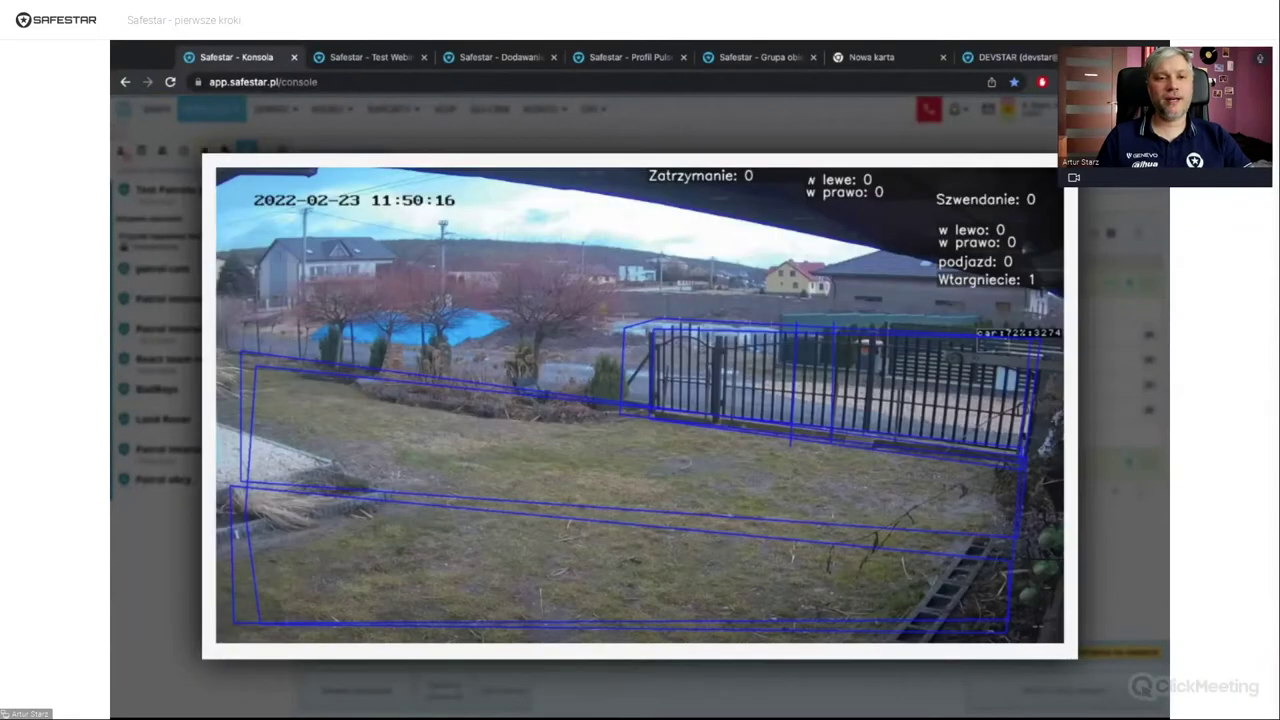
{"action": "key", "text": "Escape"}
{"action": "left_click", "coordinate": [1149, 384]}
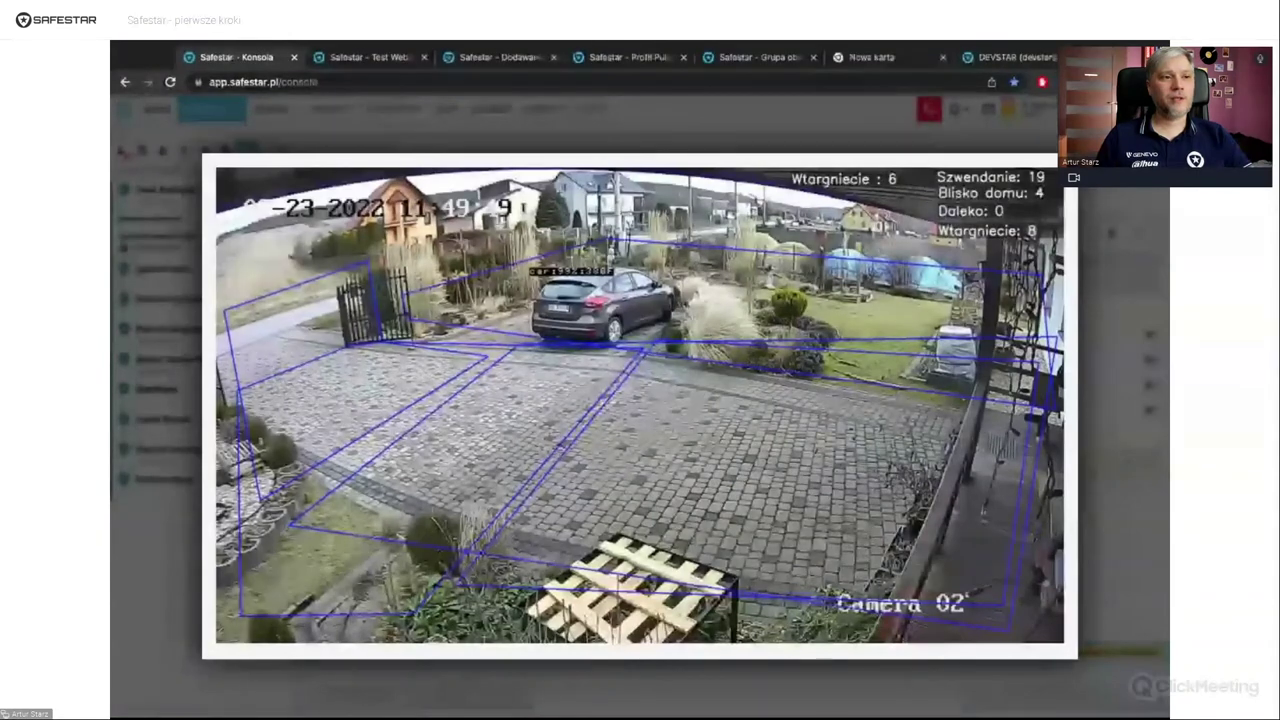
{"action": "key", "text": "Escape"}
{"action": "left_click", "coordinate": [1149, 410]}
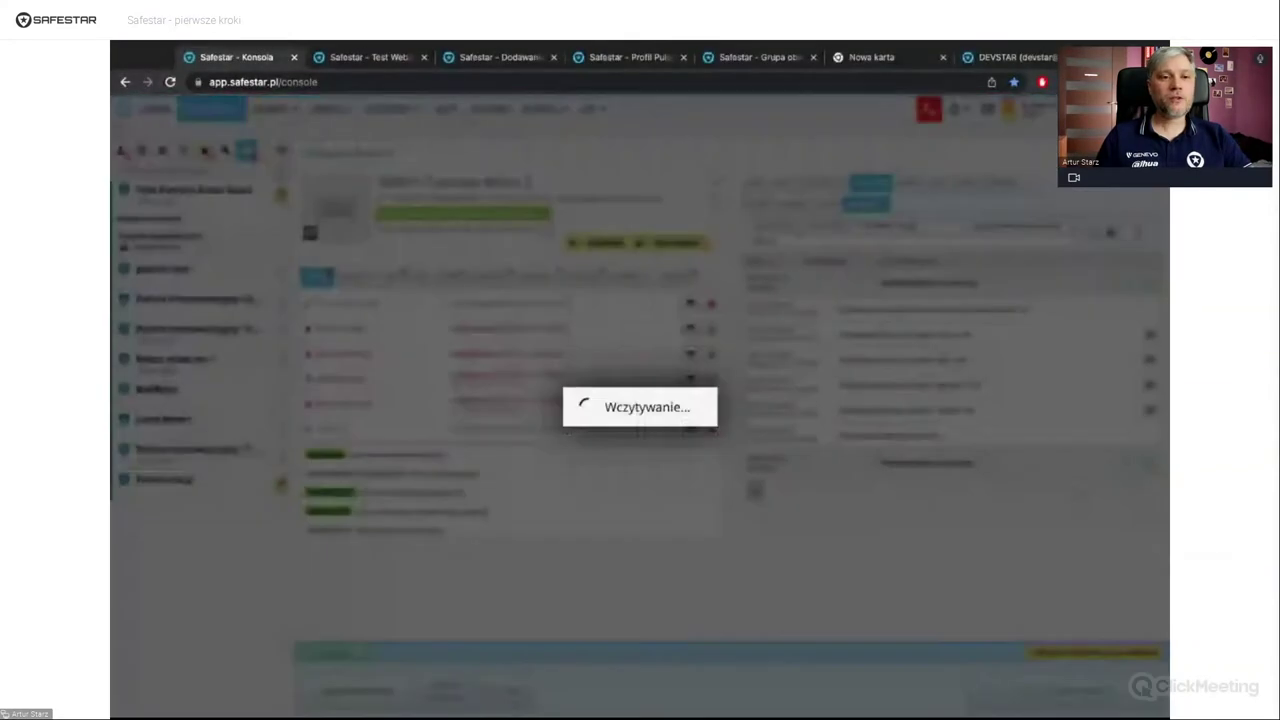
{"action": "key", "text": "Escape"}
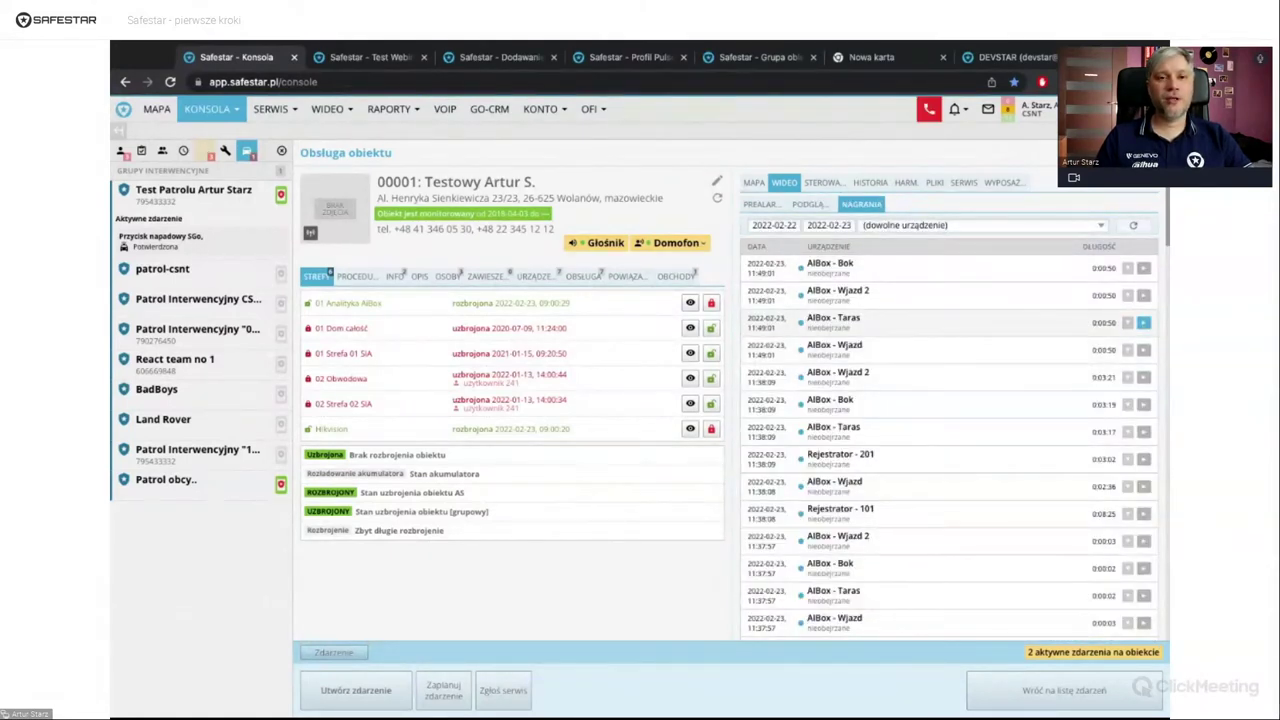
{"action": "left_click", "coordinate": [1143, 322]}
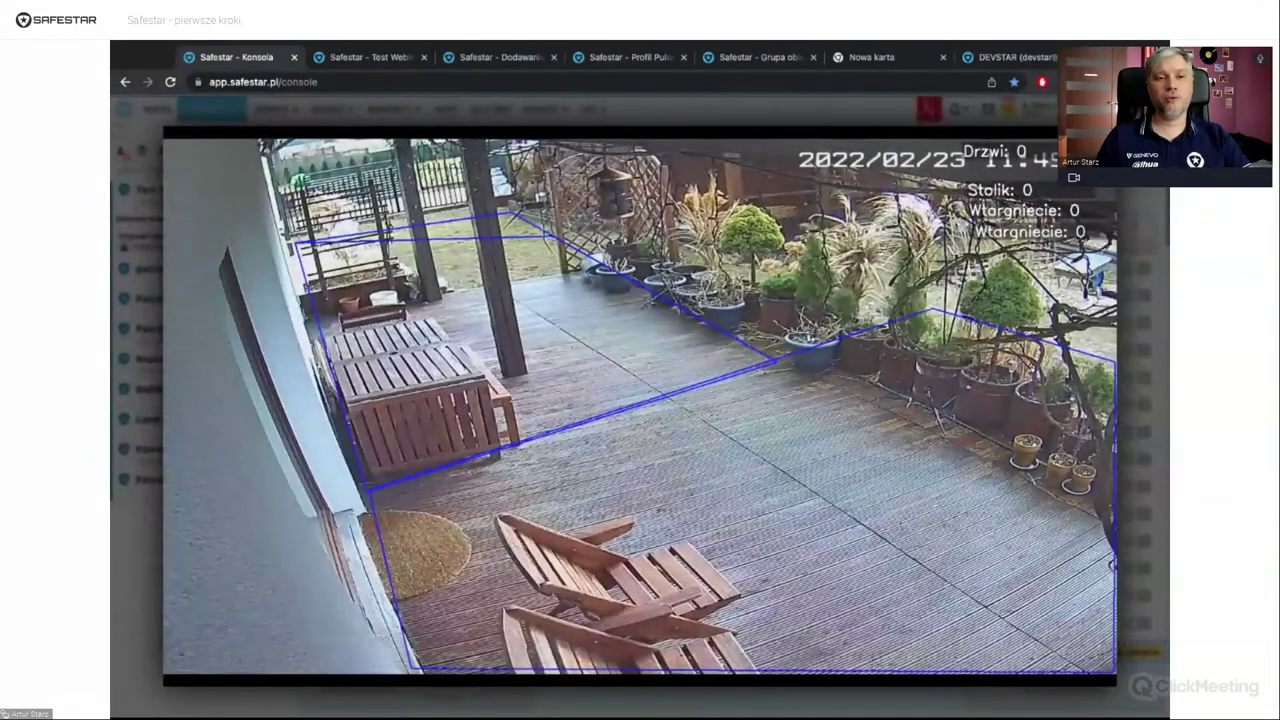
{"action": "key", "text": "Escape"}
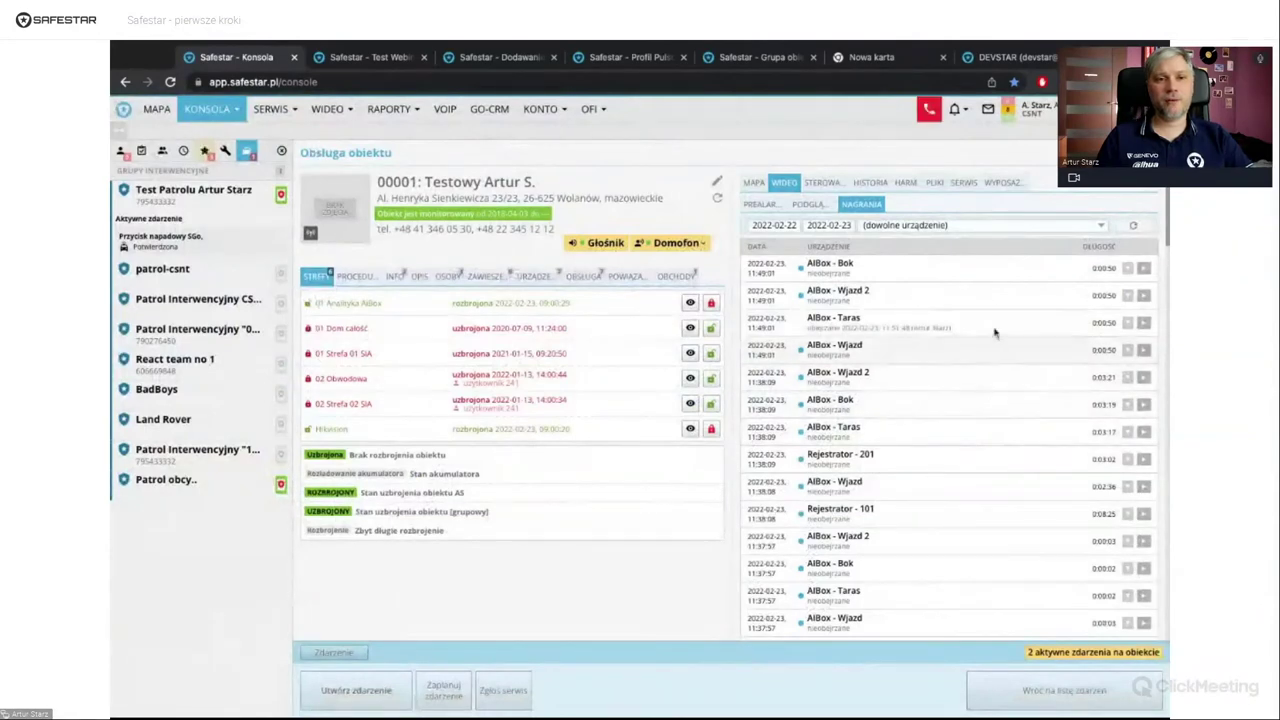
{"action": "scroll", "coordinate": [982, 324], "scroll_direction": "up", "scroll_amount": 5}
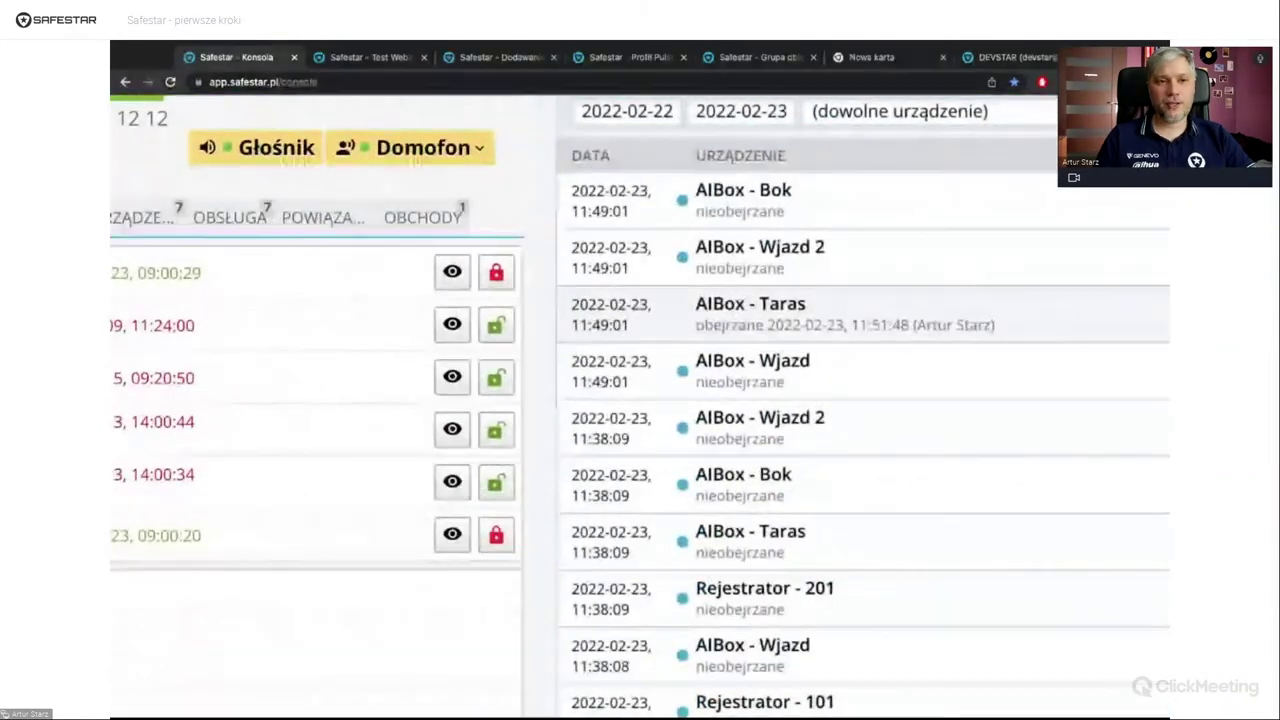
{"action": "scroll", "coordinate": [982, 324], "scroll_direction": "down", "scroll_amount": 5}
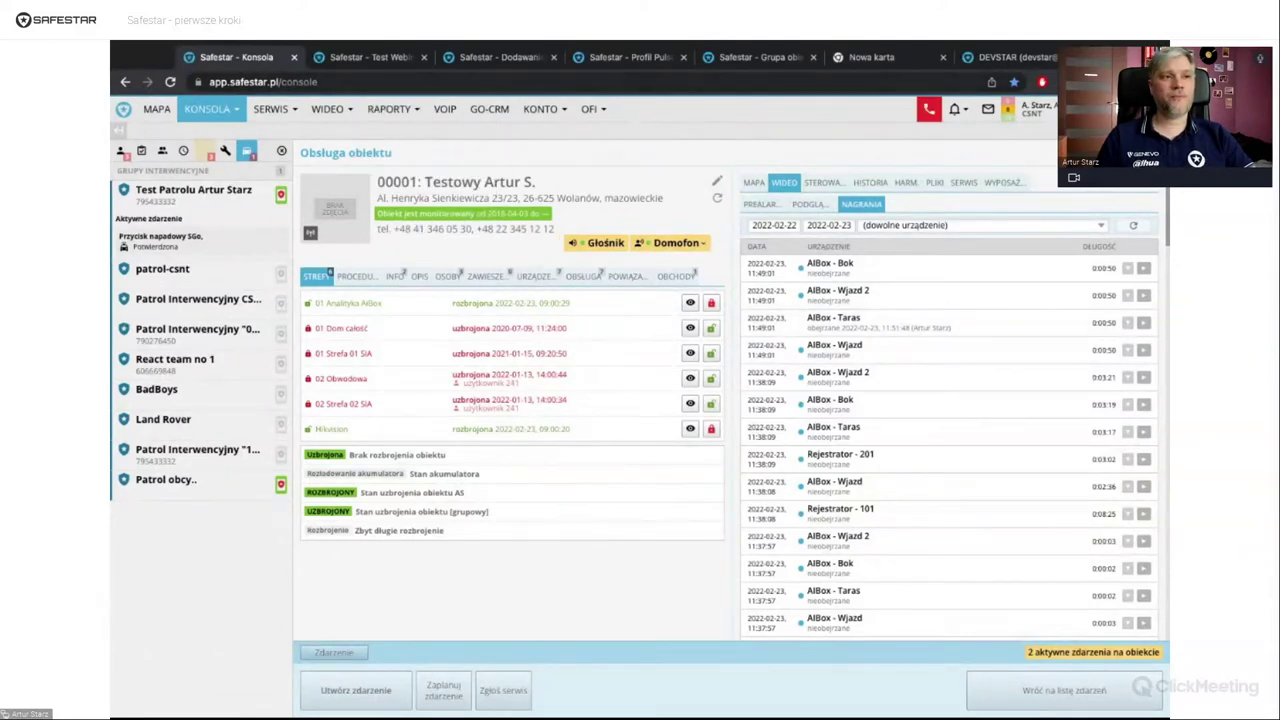
- Open the video patrol "Wideoobchód rozszerzony" for editing and set its schedule condition to "poza harmonogramem" with "Godziny pracy obiektu"
{"action": "key", "text": "F5"}
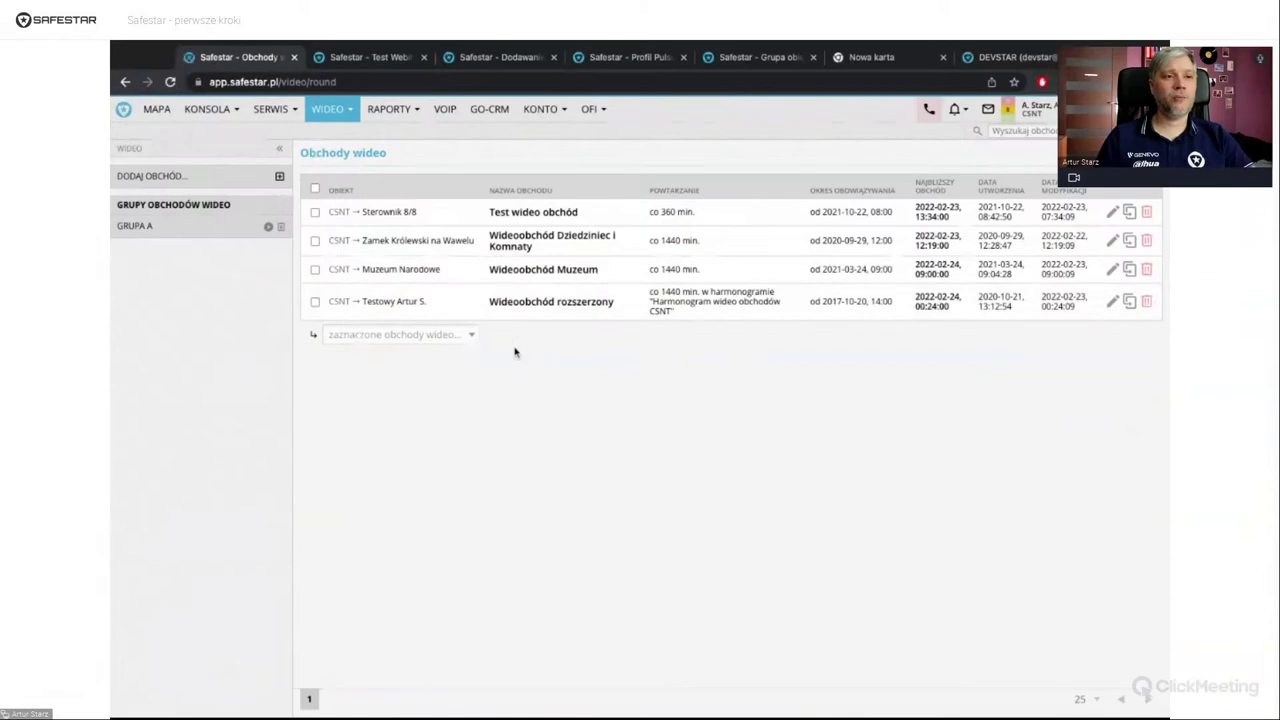
{"action": "left_click", "coordinate": [645, 292]}
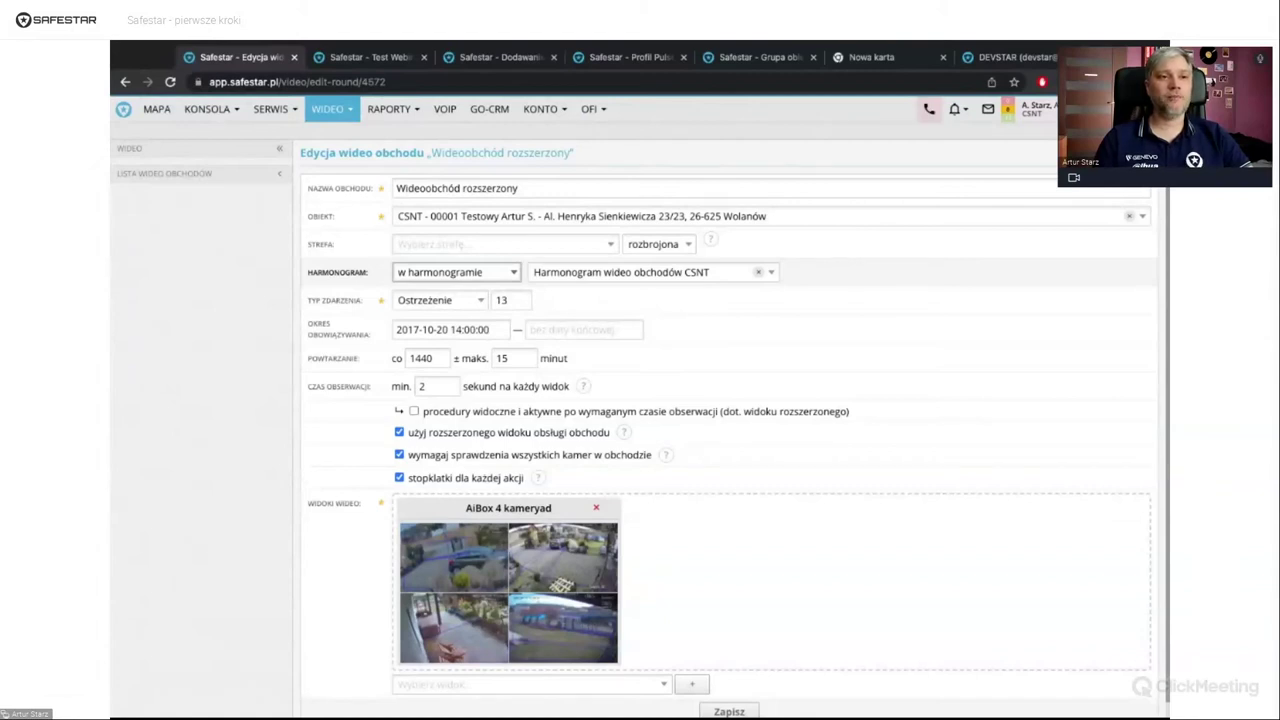
{"action": "left_click", "coordinate": [561, 272]}
{"action": "type", "text": "prac"}
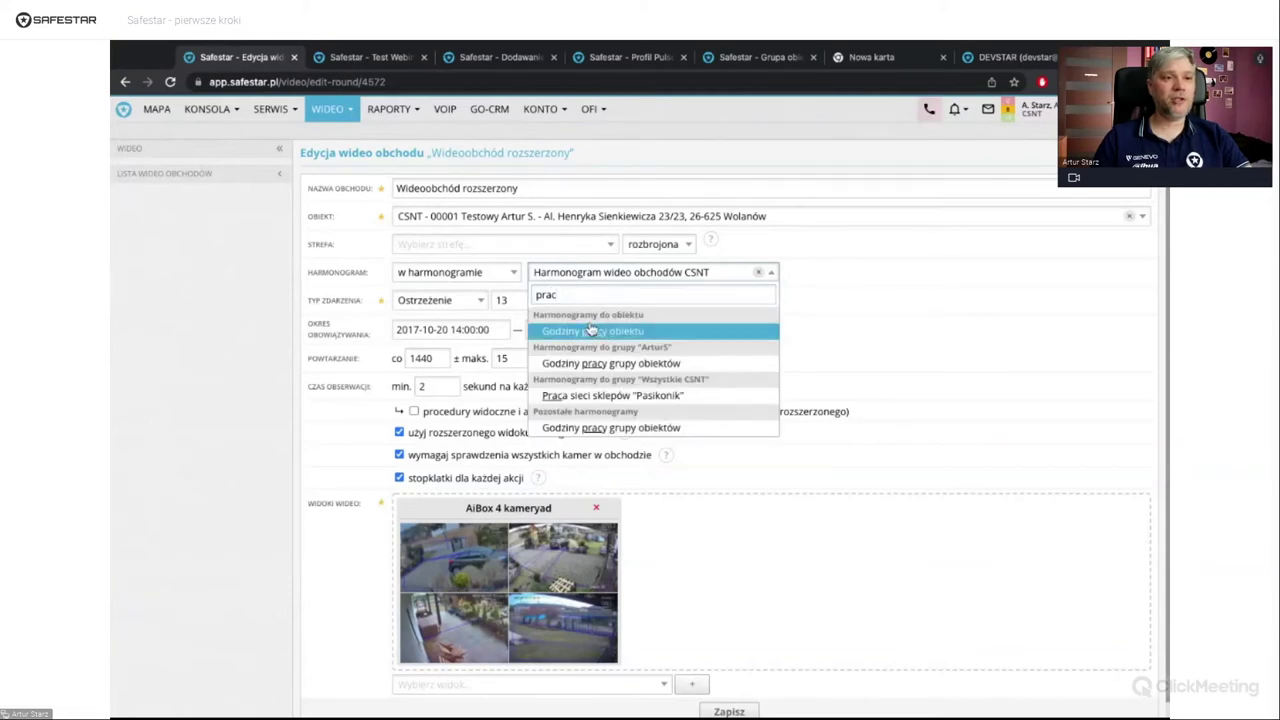
{"action": "left_click", "coordinate": [591, 330]}
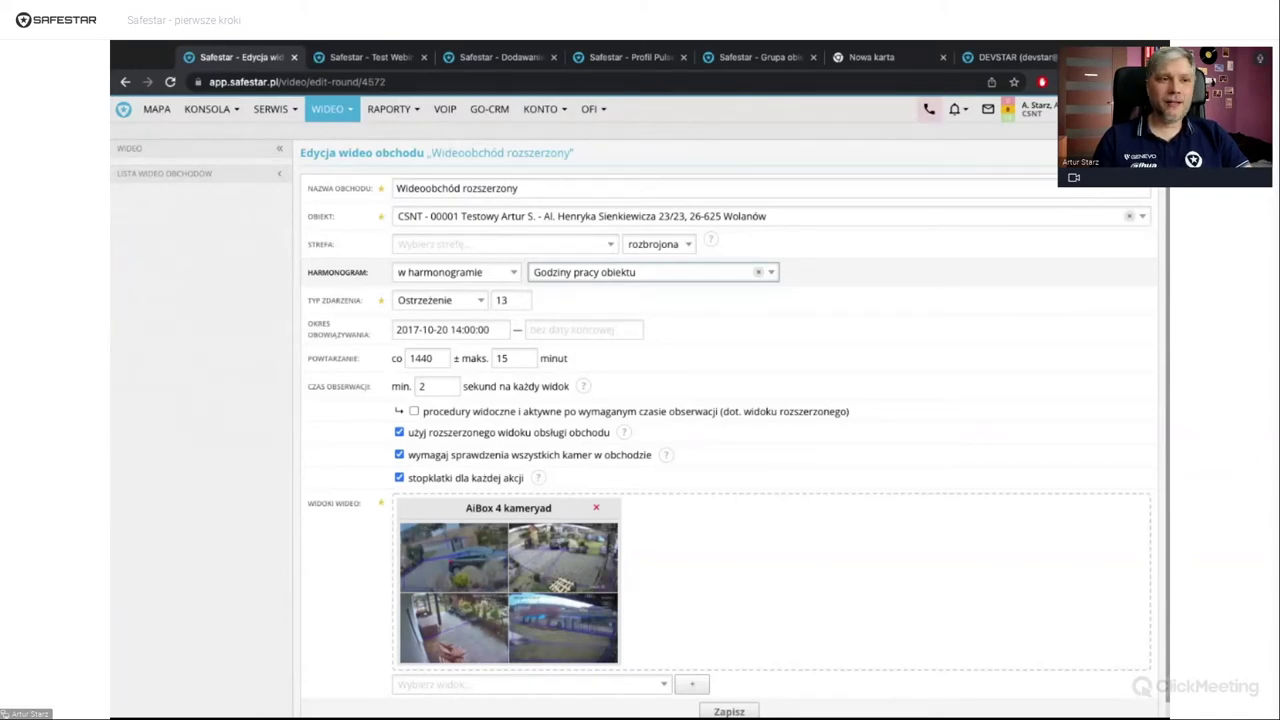
{"action": "left_click", "coordinate": [404, 262]}
{"action": "left_click", "coordinate": [404, 253]}
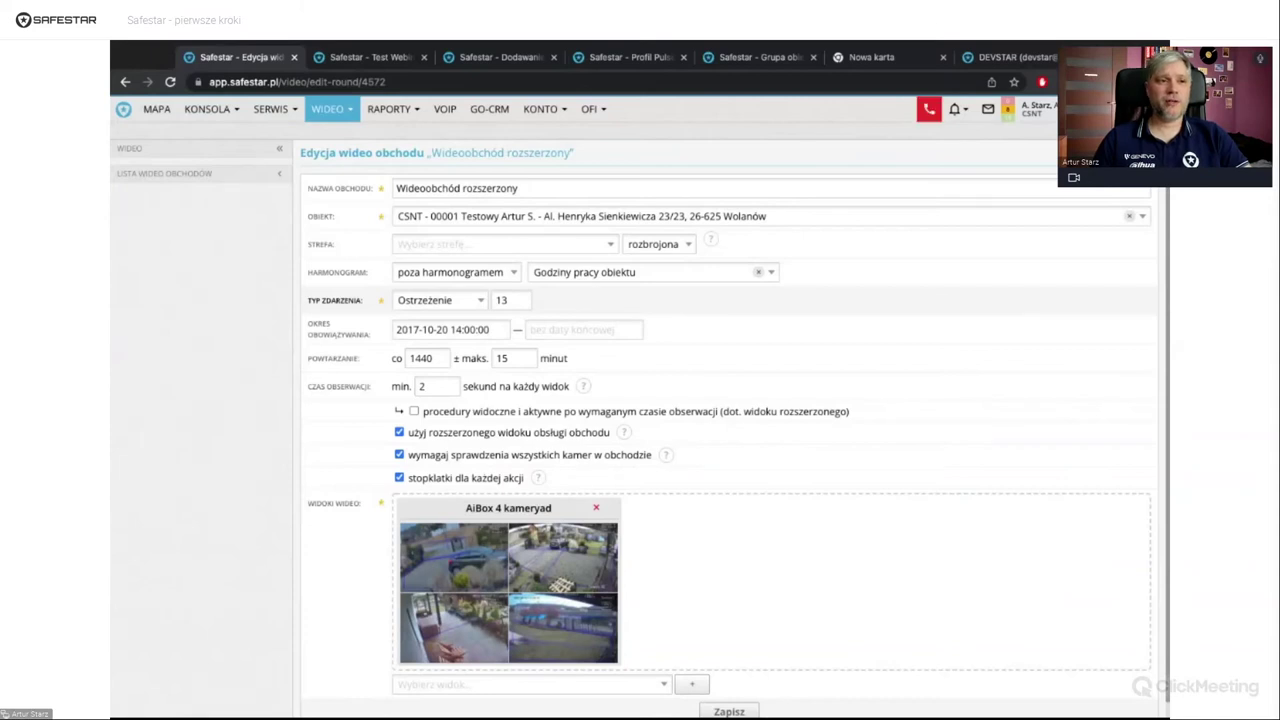
- Set the patrol to repeat every 60 minutes with a maximum deviation of 5 minutes
{"action": "double_click", "coordinate": [420, 358]}
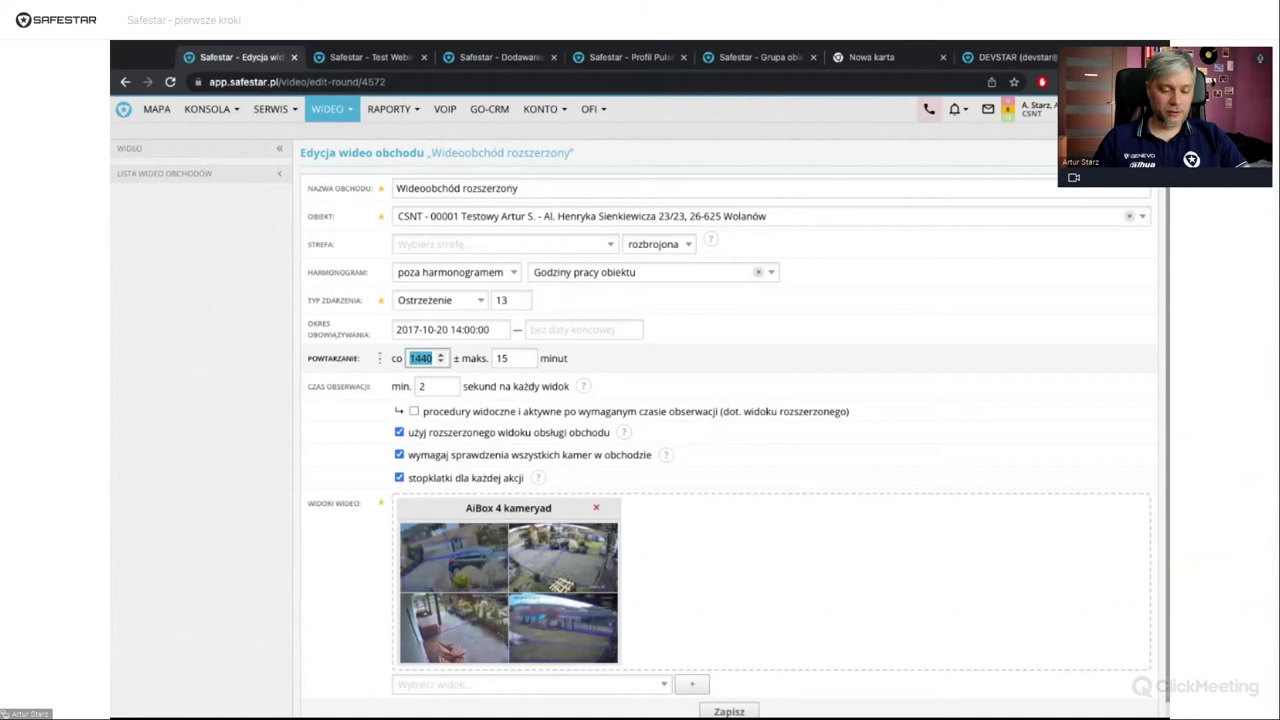
{"action": "type", "text": "60"}
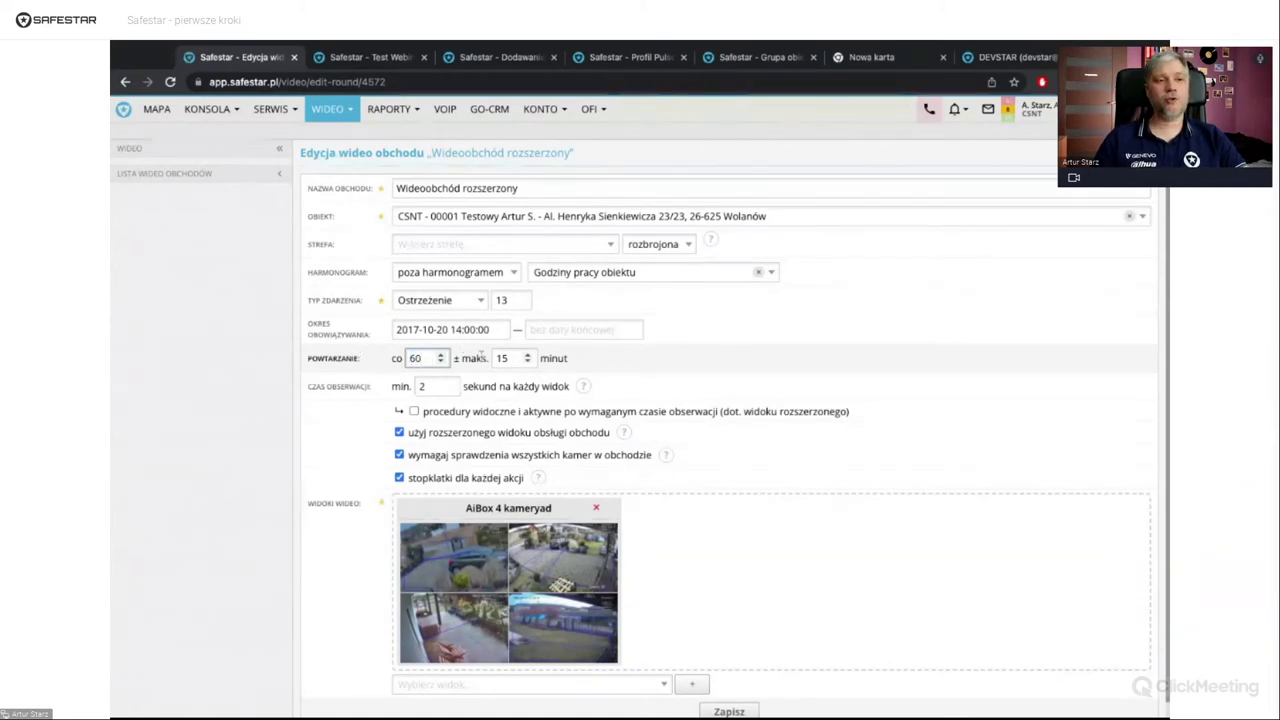
{"action": "left_click", "coordinate": [463, 264]}
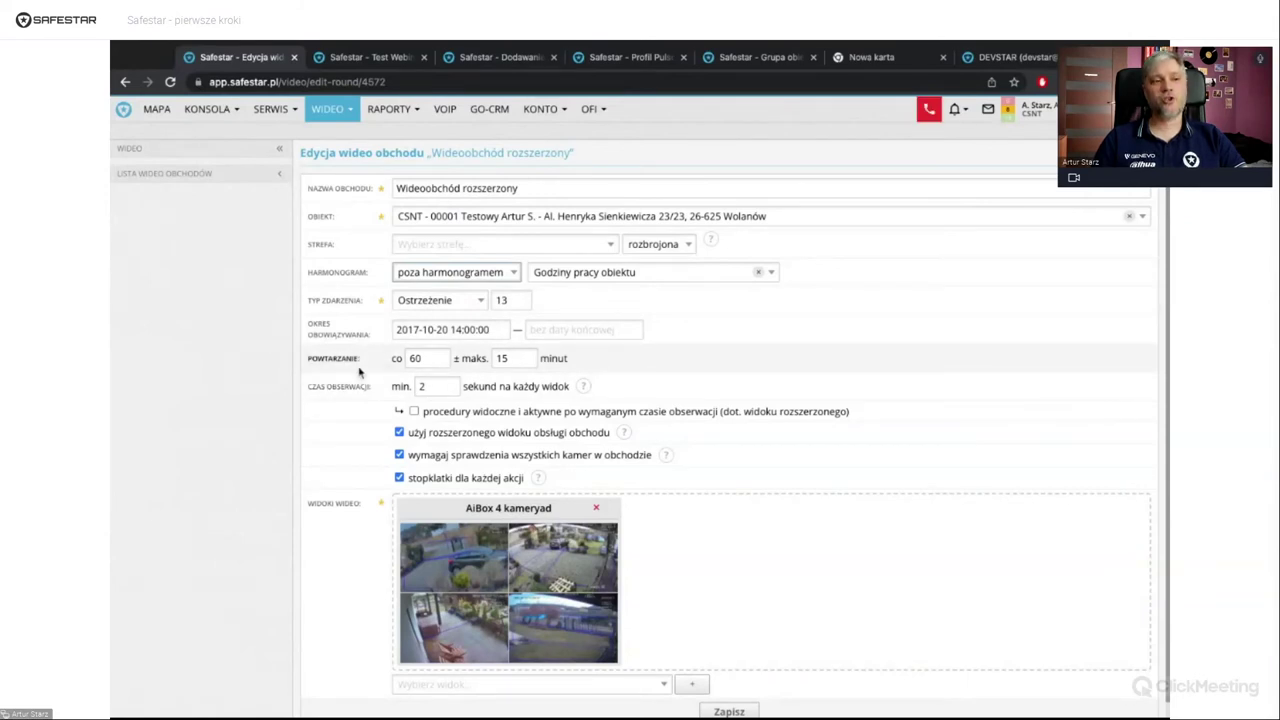
{"action": "double_click", "coordinate": [502, 357]}
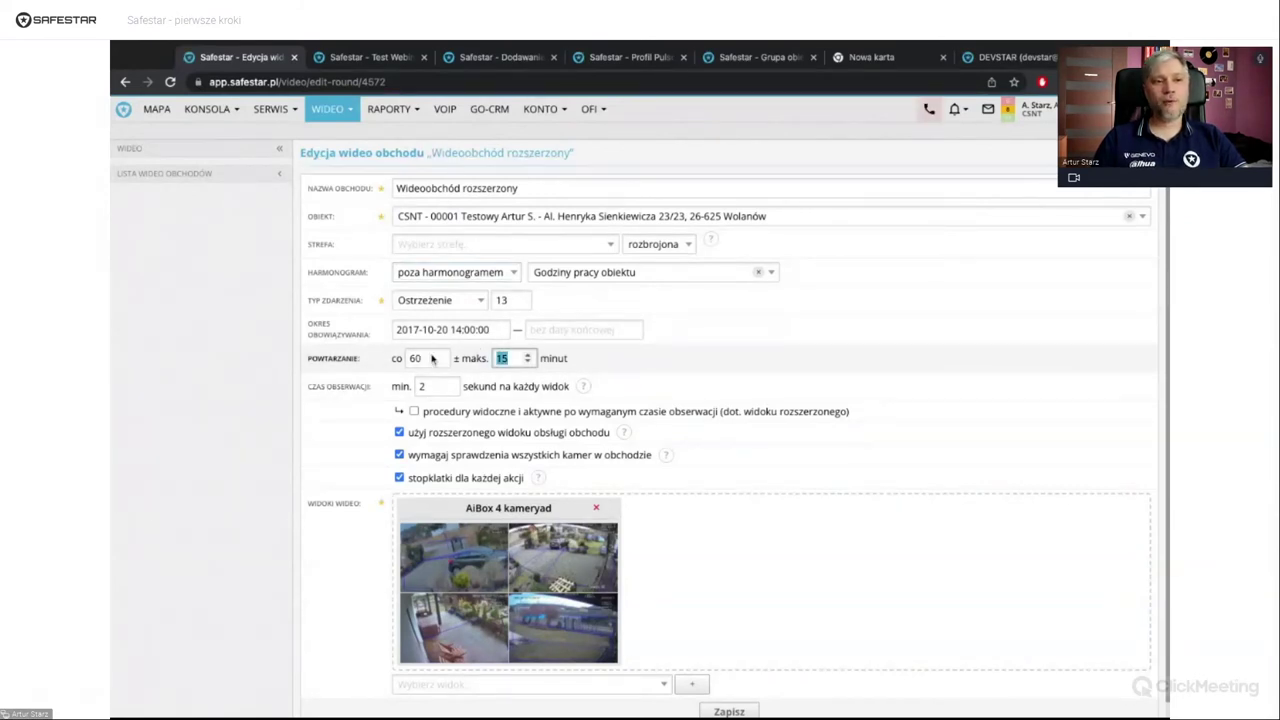
{"action": "type", "text": "5"}
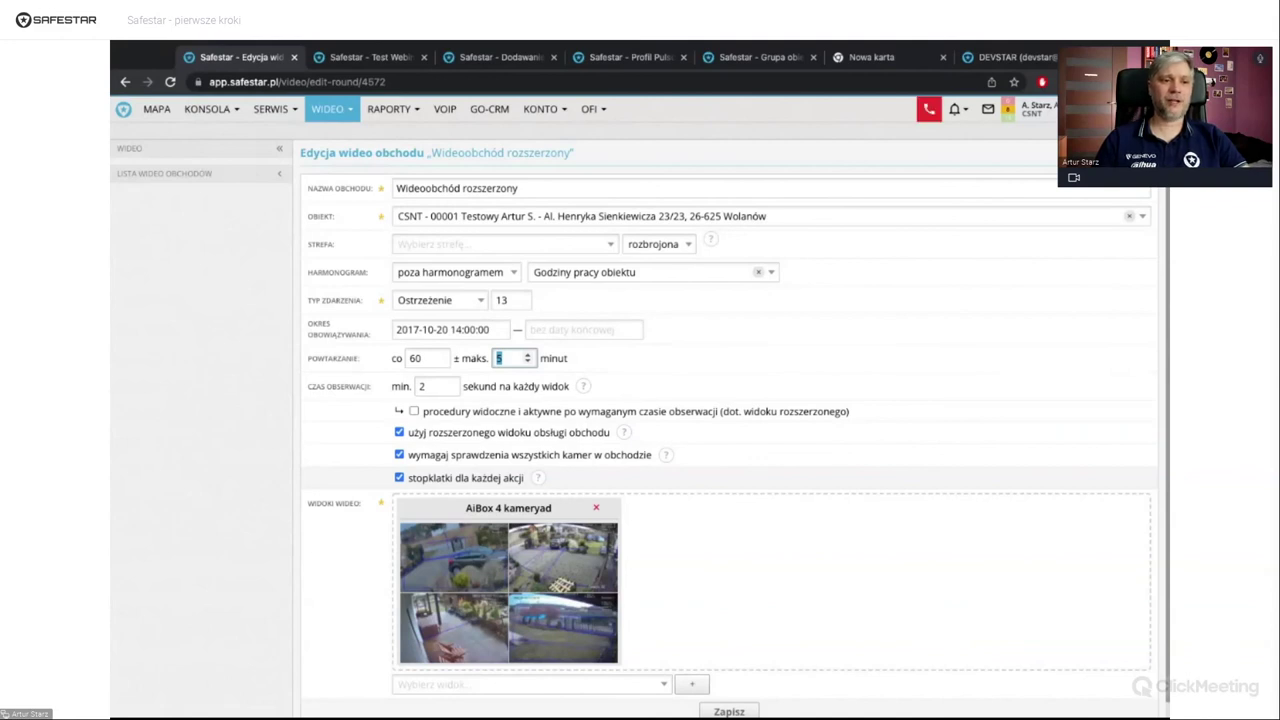
- Add the video views "aibox wjazd" and "aibox_taras" to the patrol and save it
{"action": "scroll", "coordinate": [735, 430], "scroll_direction": "down", "scroll_amount": 1}
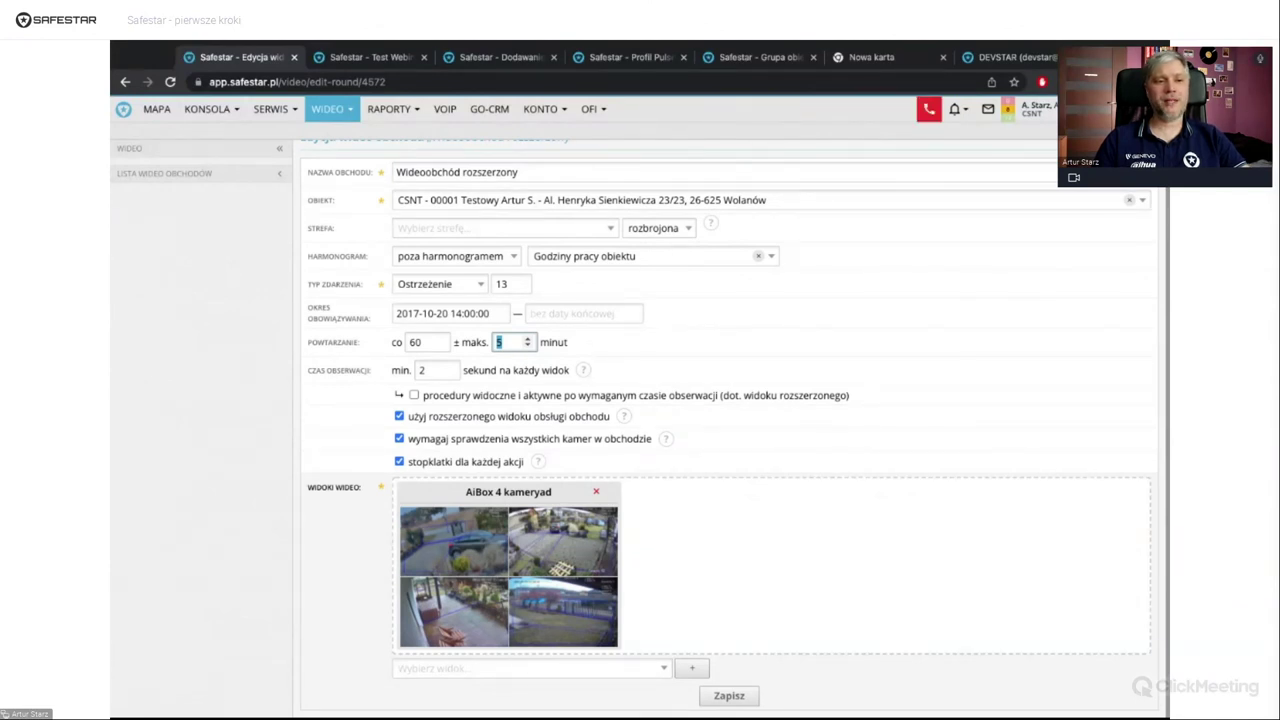
{"action": "left_click", "coordinate": [528, 668]}
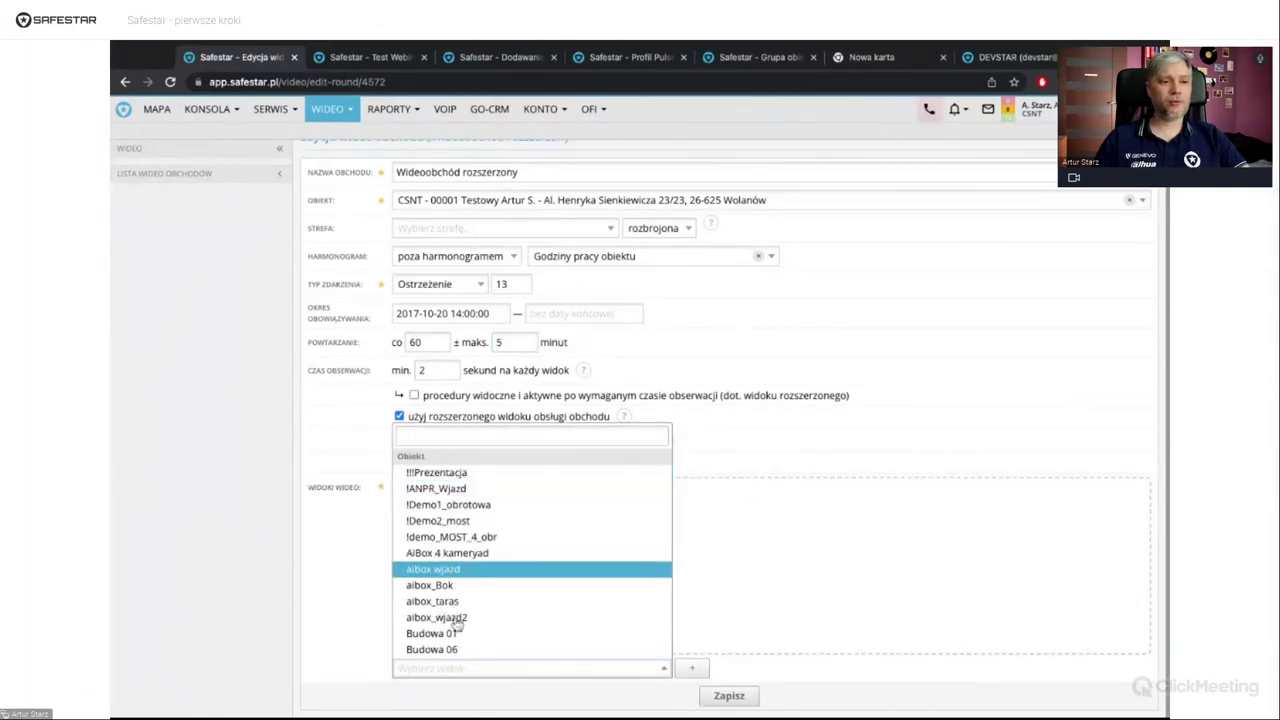
{"action": "left_click", "coordinate": [433, 569]}
{"action": "left_click", "coordinate": [691, 668]}
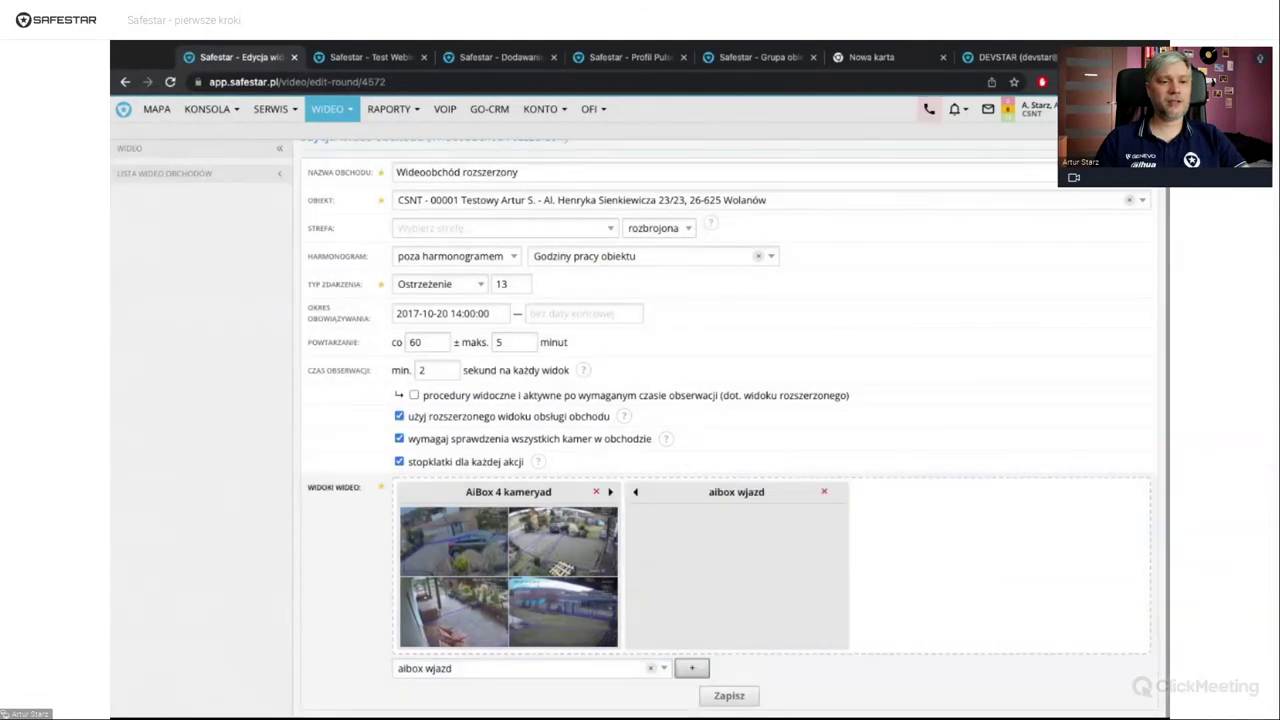
{"action": "left_click", "coordinate": [520, 668]}
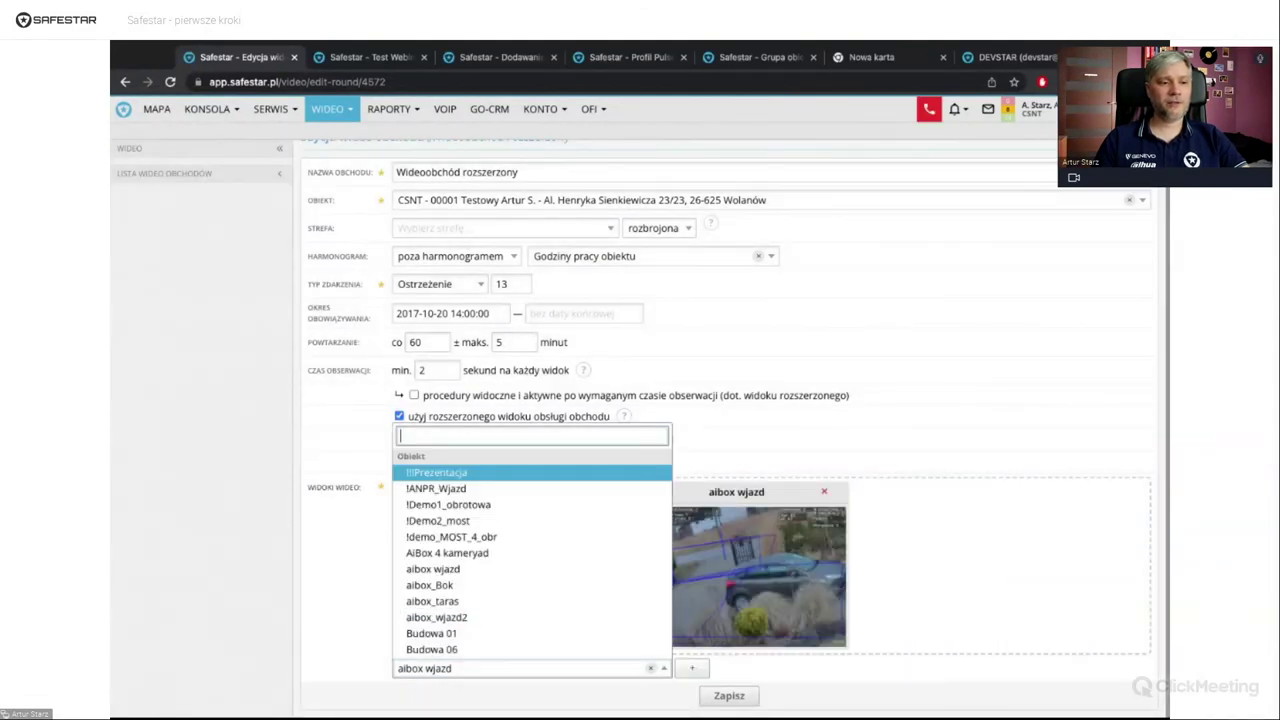
{"action": "left_click", "coordinate": [432, 601]}
{"action": "left_click", "coordinate": [691, 668]}
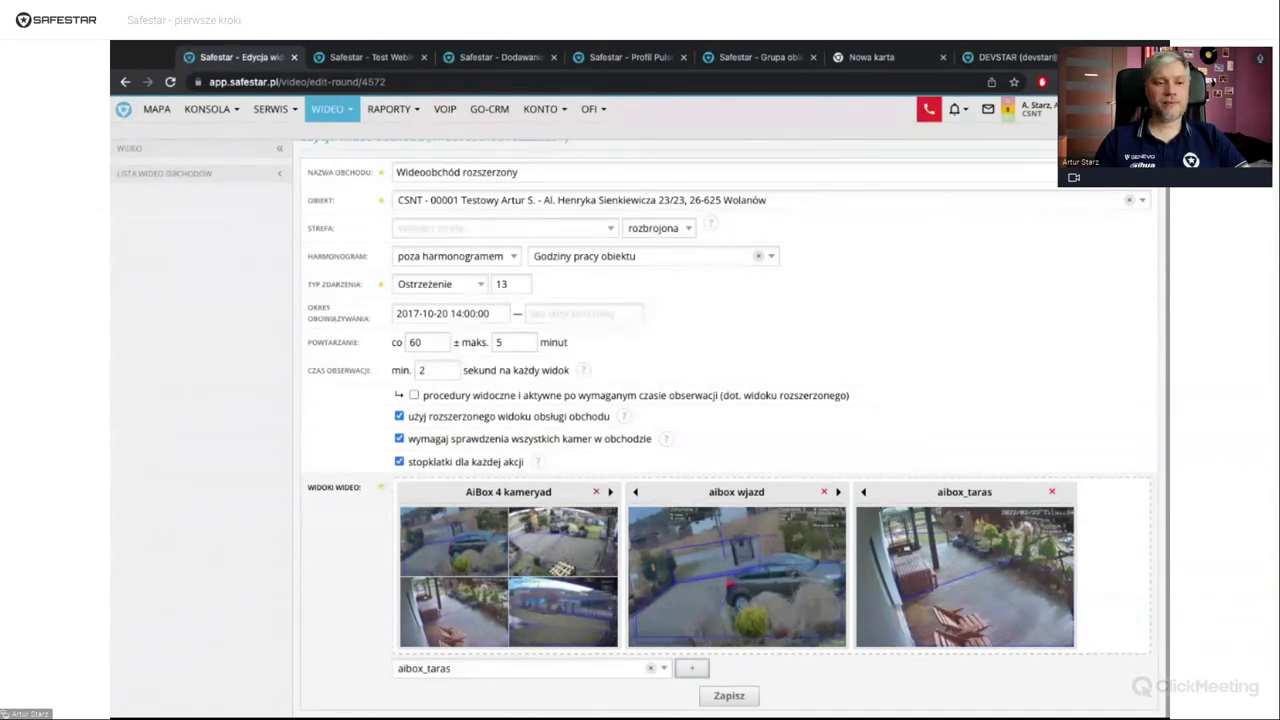
{"action": "left_click", "coordinate": [729, 695]}
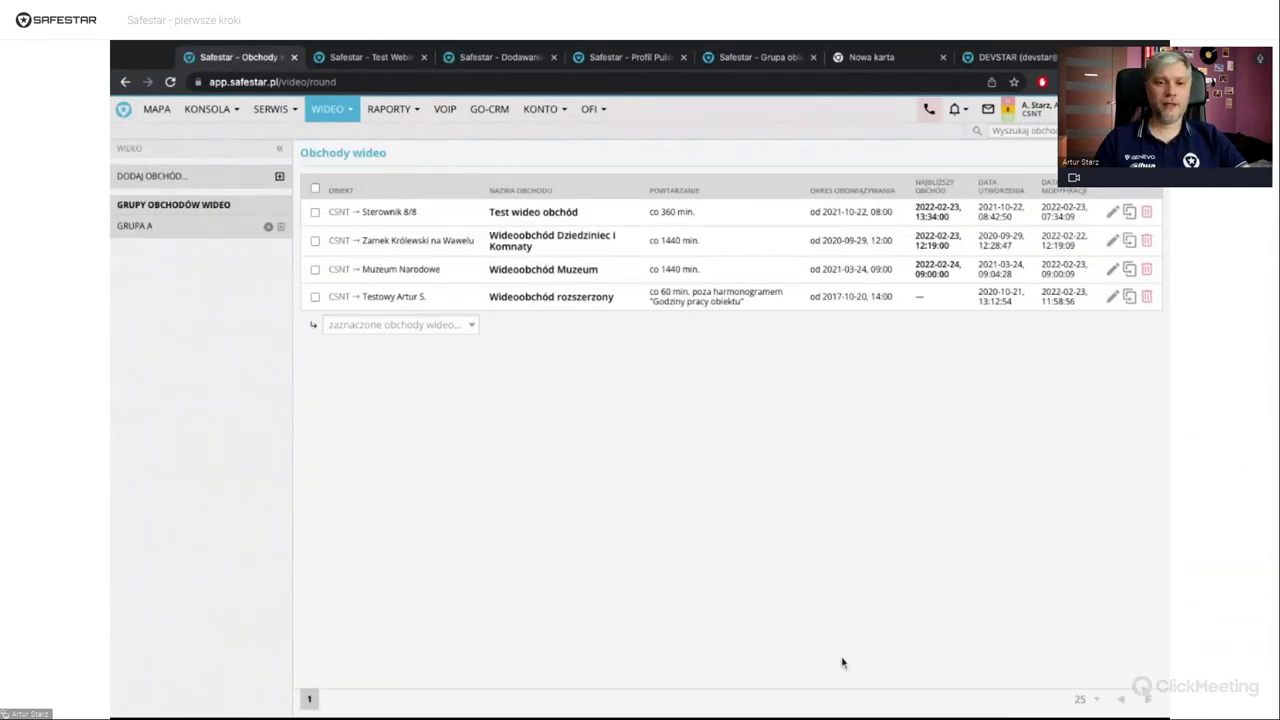